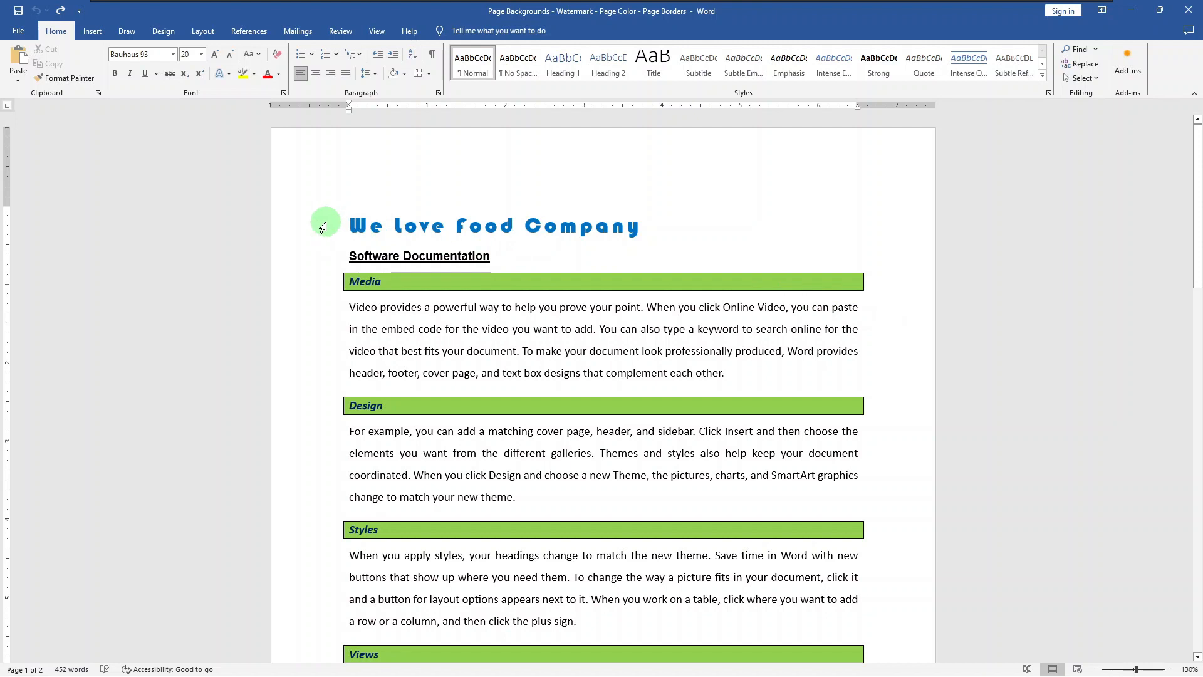
- Apply the preset CONFIDENTIAL 1 watermark to the document
{"action": "left_click", "coordinate": [161, 35]}
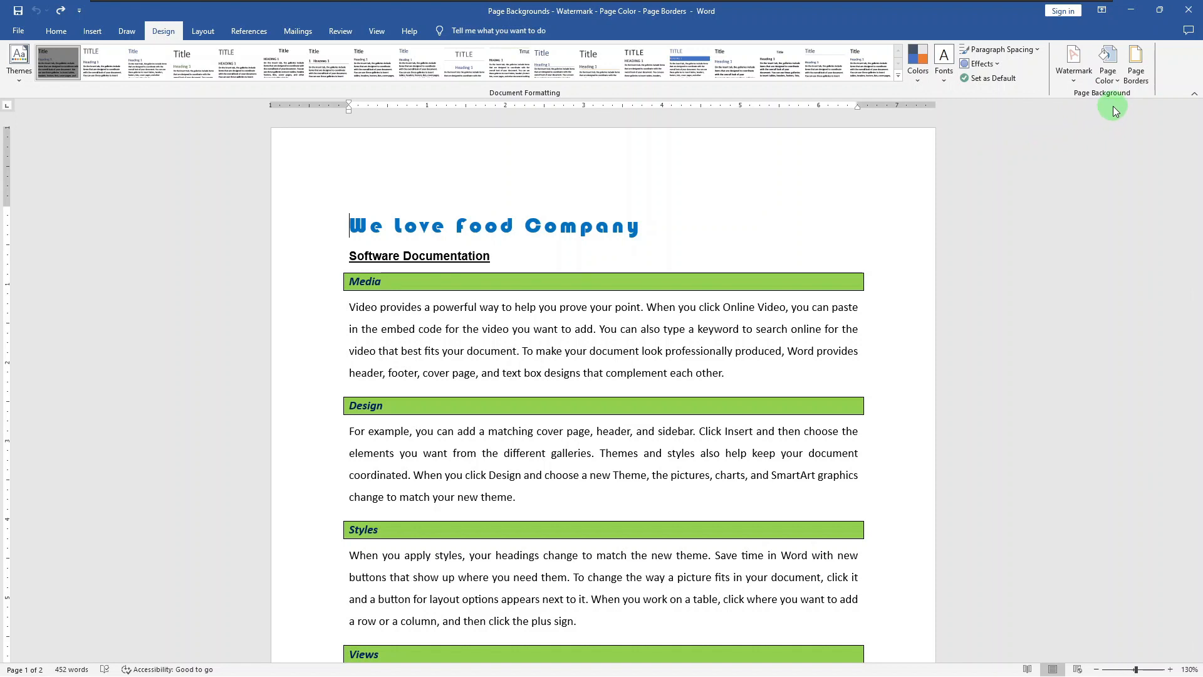
{"action": "left_click", "coordinate": [1084, 82]}
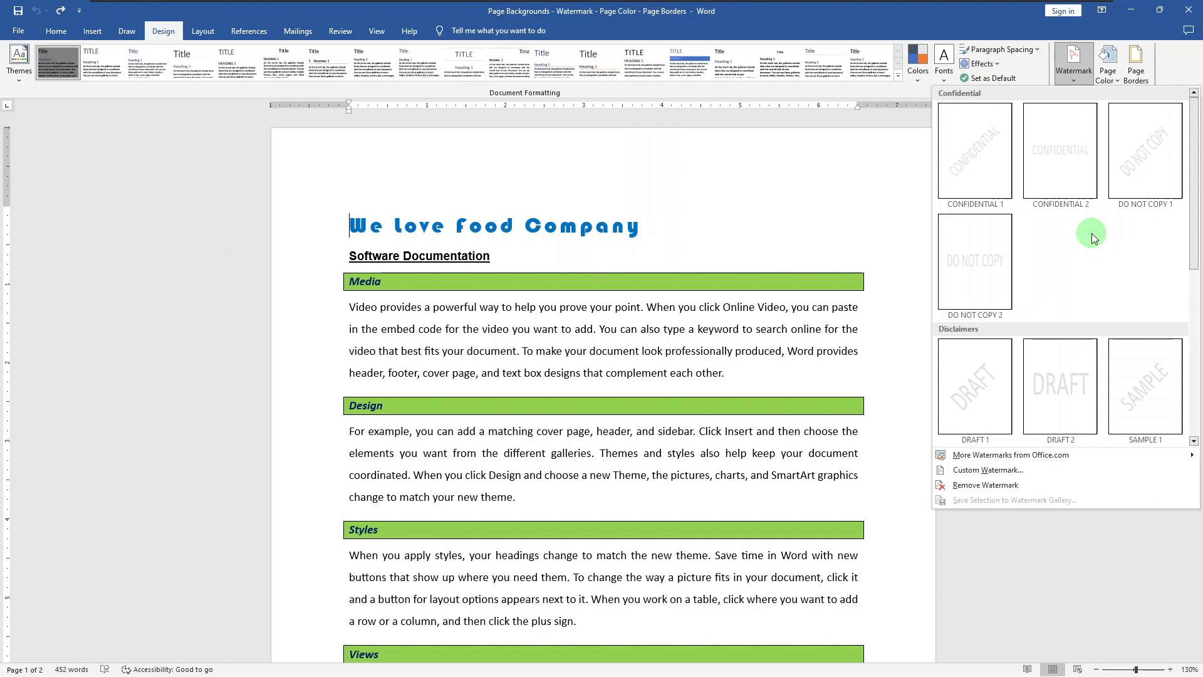
{"action": "left_click", "coordinate": [990, 180]}
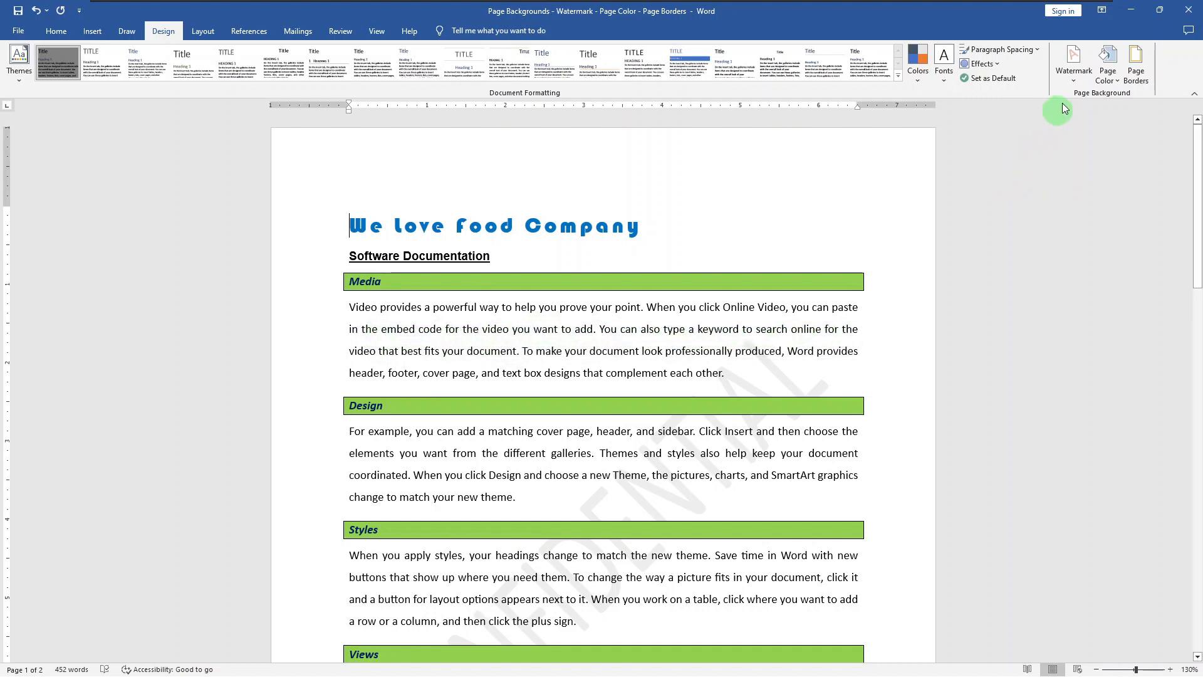
- Set up a custom text watermark that reads "Cheese Pizza"
{"action": "left_click", "coordinate": [1075, 69]}
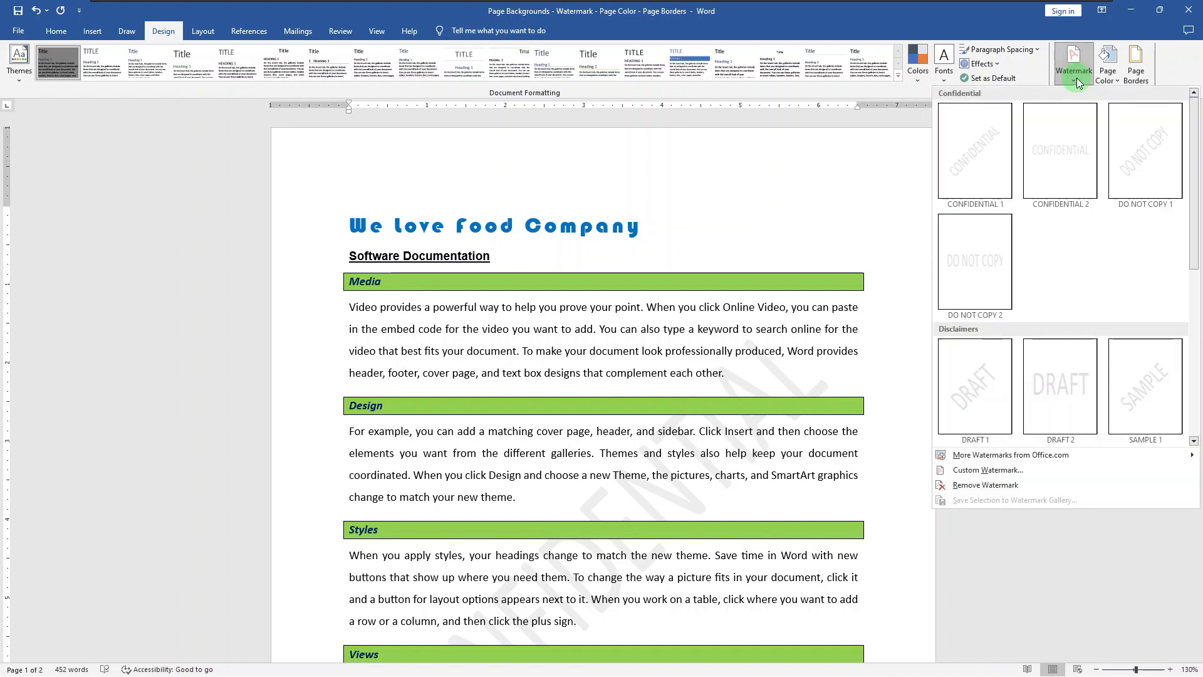
{"action": "left_click", "coordinate": [999, 473]}
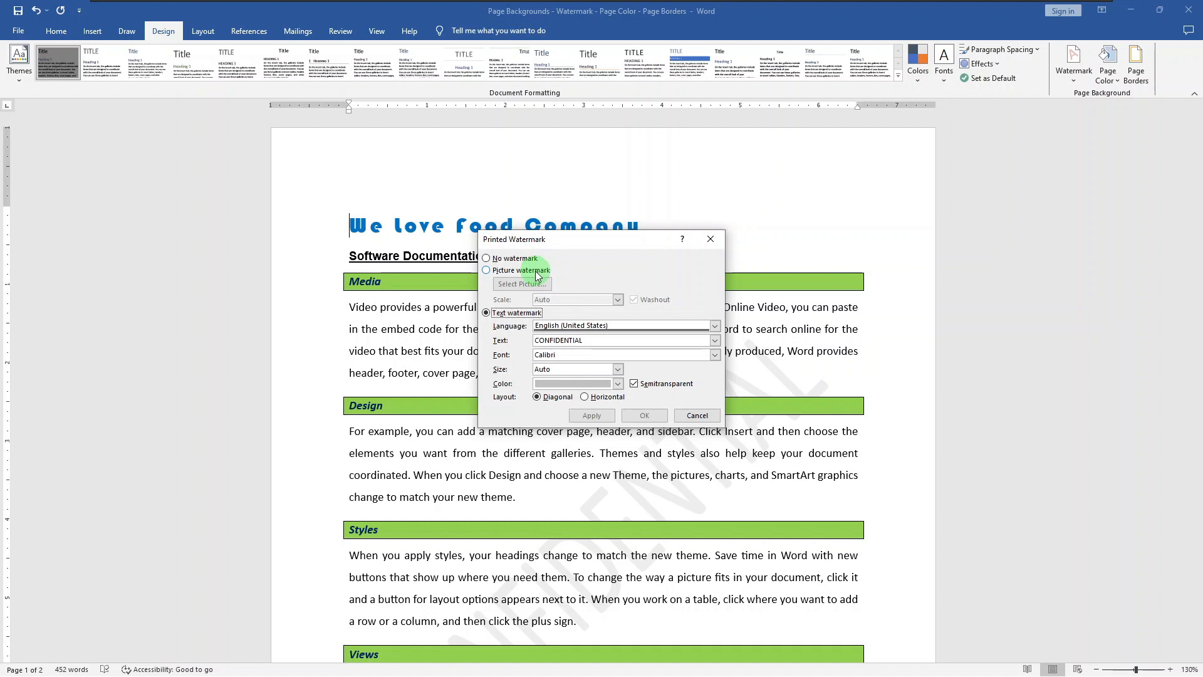
{"action": "left_click", "coordinate": [583, 341]}
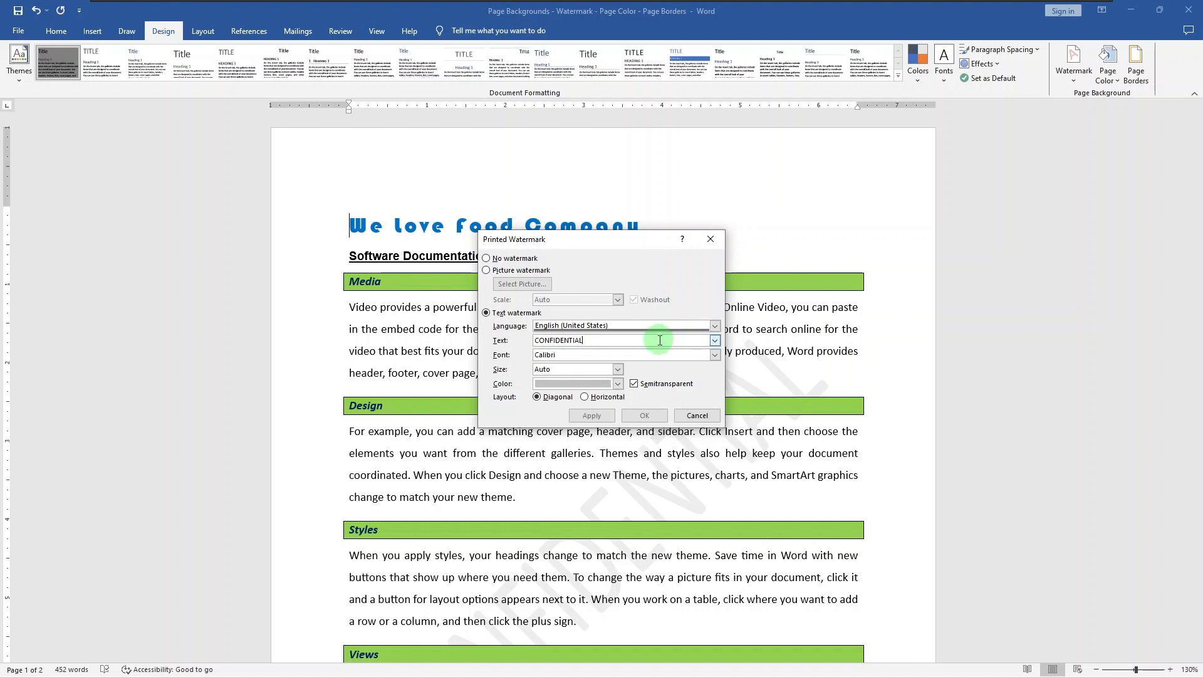
{"action": "left_click", "coordinate": [714, 341]}
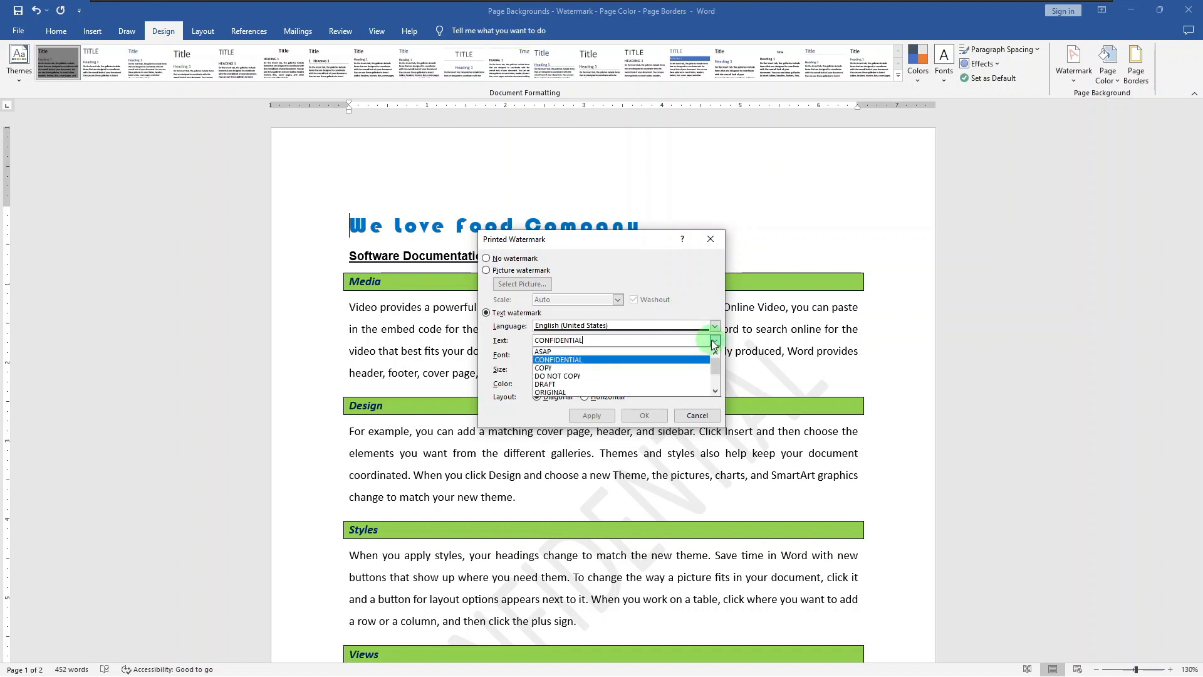
{"action": "left_click", "coordinate": [715, 390]}
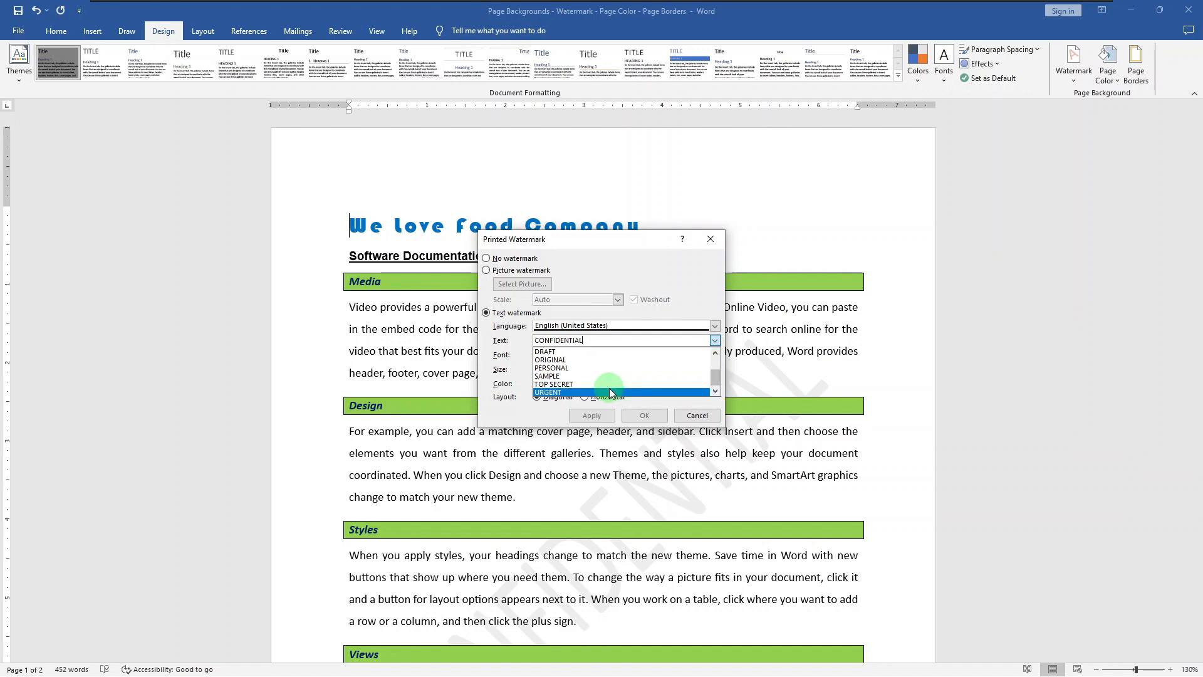
{"action": "scroll", "coordinate": [642, 349], "scroll_direction": "up", "scroll_amount": 1}
{"action": "left_click", "coordinate": [611, 350]}
{"action": "key", "text": "BackSpace"}
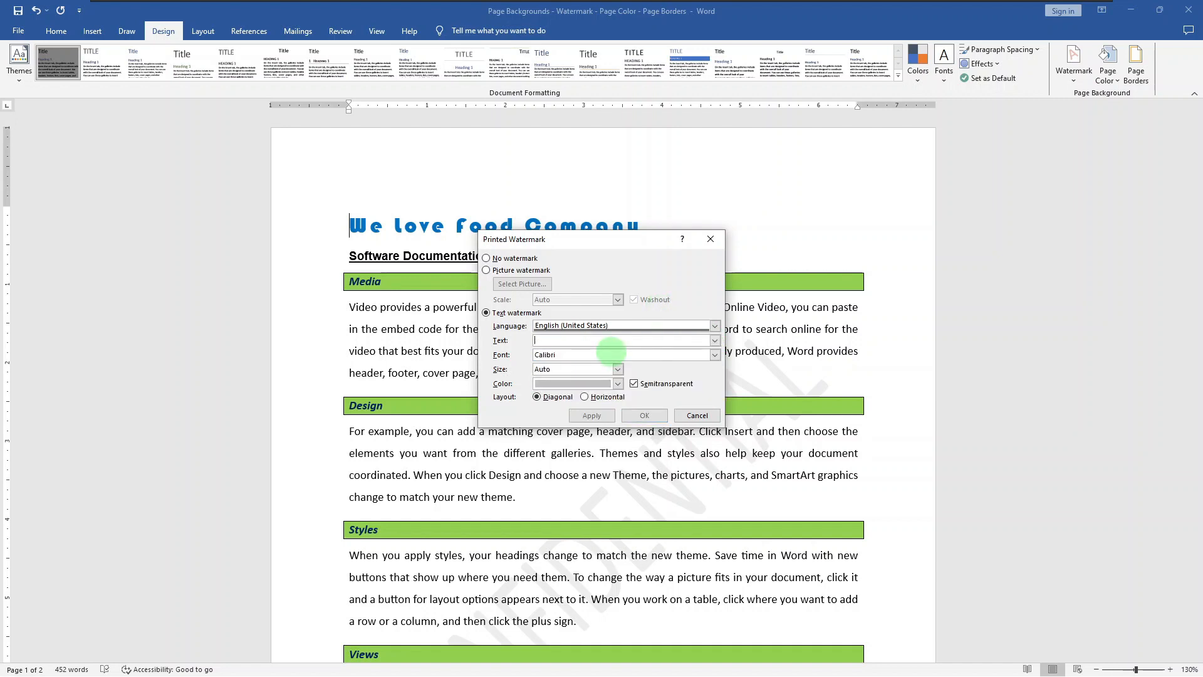
{"action": "type", "text": "Cheese Pizza"}
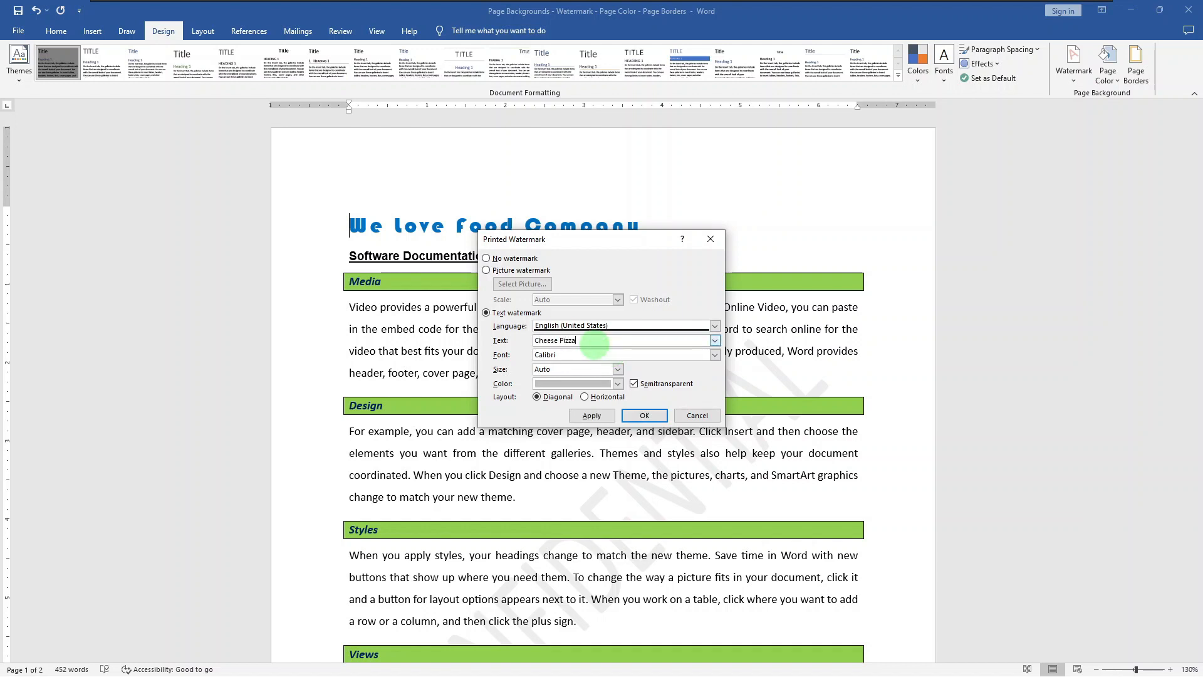
- Make the watermark text dark gray with a horizontal layout and apply it to the document
{"action": "left_click", "coordinate": [603, 386]}
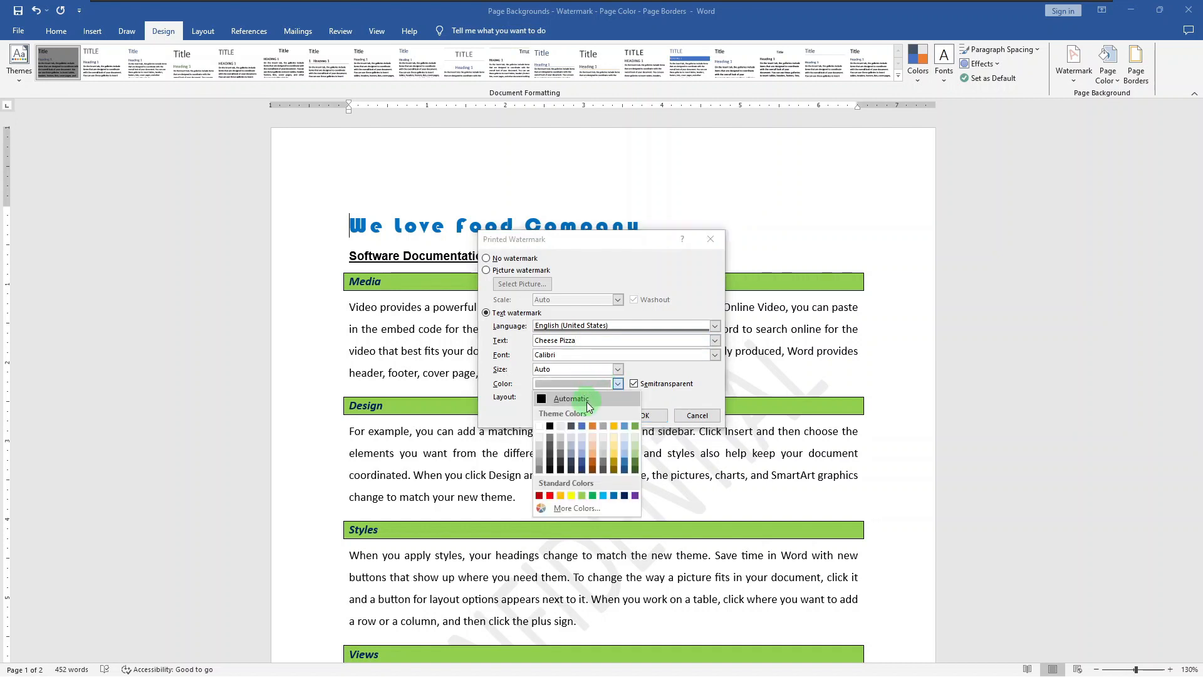
{"action": "left_click", "coordinate": [566, 437]}
{"action": "left_click", "coordinate": [602, 397]}
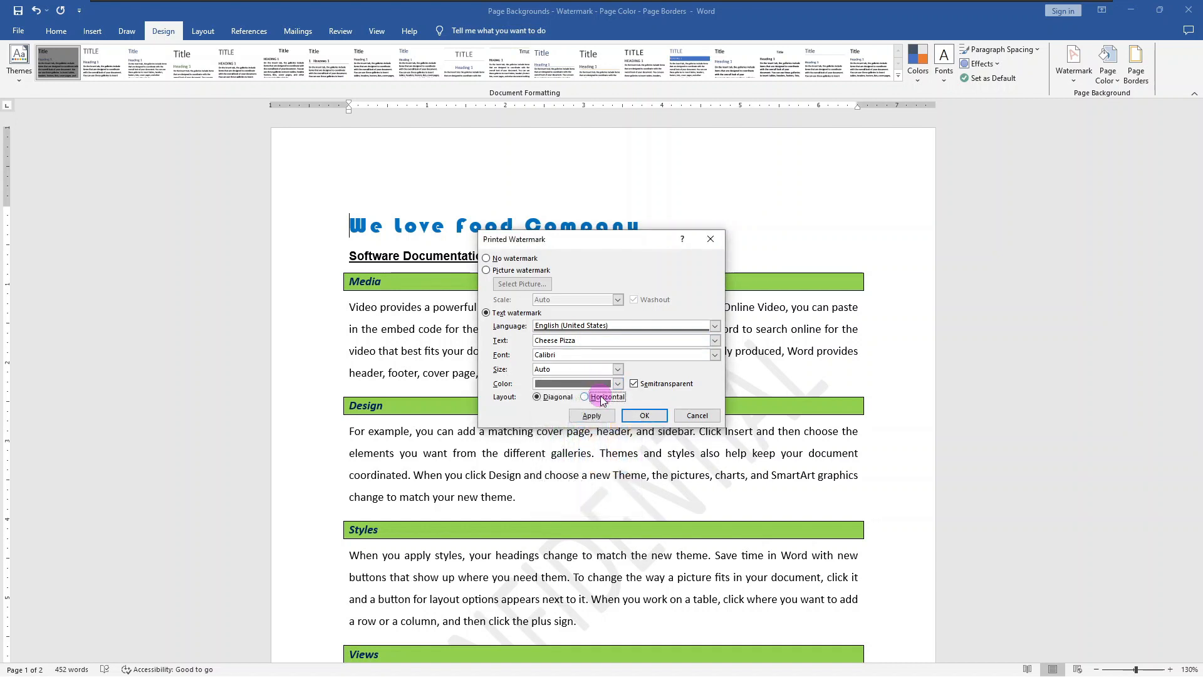
{"action": "left_click", "coordinate": [638, 416]}
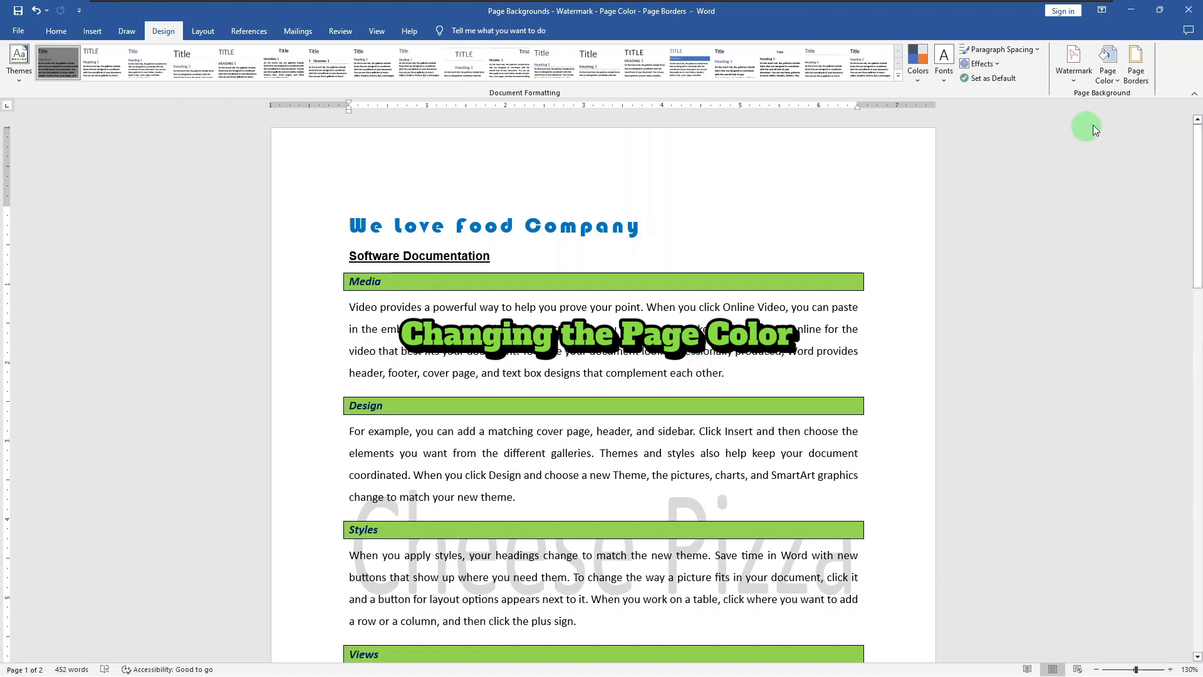
- Set the page color to Light Gray, Background 2, Darker 75%
{"action": "left_click", "coordinate": [1112, 82]}
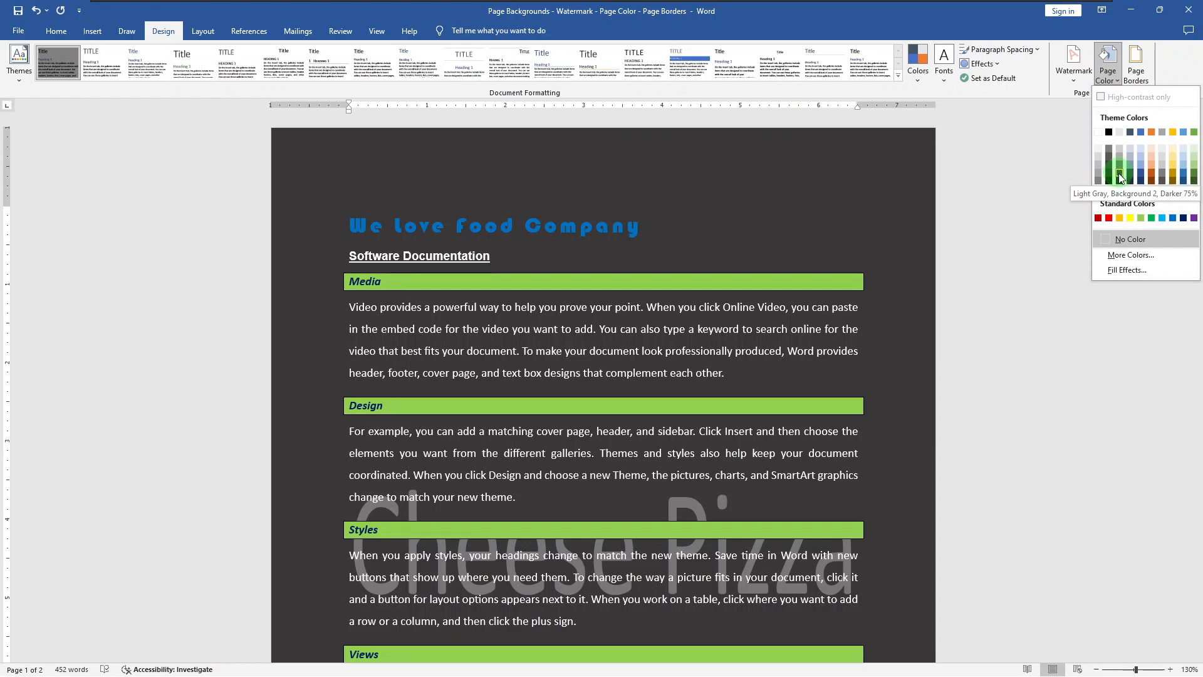
{"action": "left_click", "coordinate": [1118, 173]}
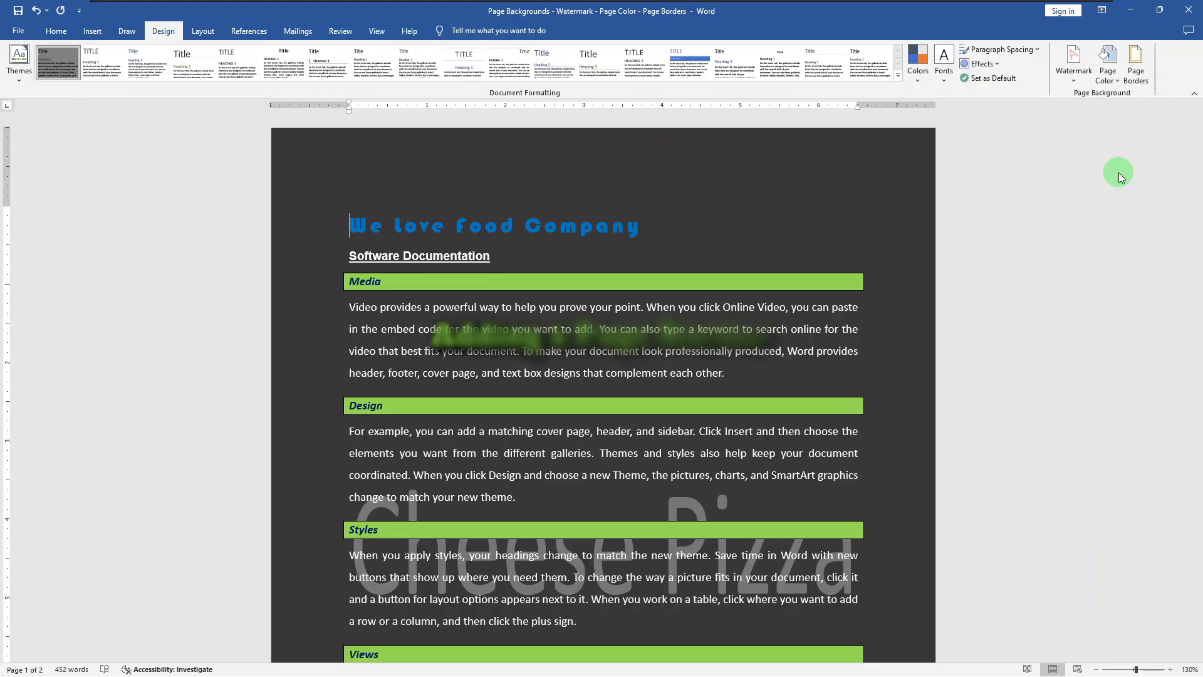
- Open the page border settings and choose a red and black art pattern for the border
{"action": "left_click", "coordinate": [1137, 85]}
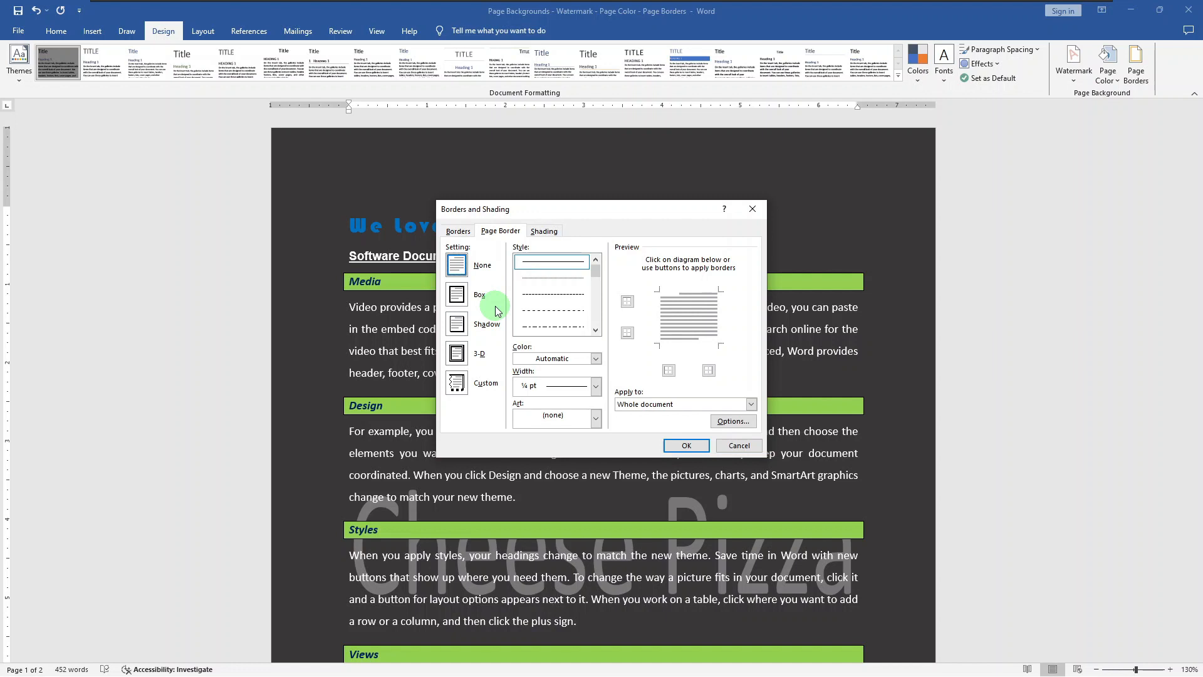
{"action": "left_click", "coordinate": [592, 416]}
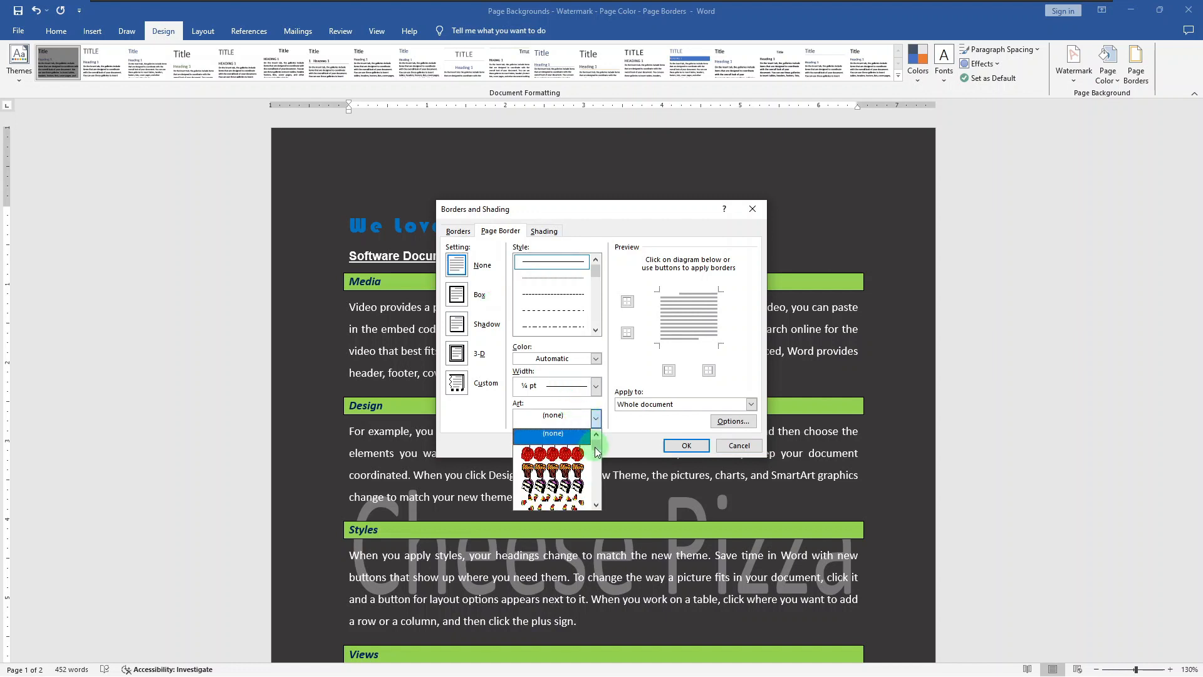
{"action": "mouse_move", "coordinate": [595, 451]}
{"action": "left_mouse_down"}
{"action": "mouse_move", "coordinate": [596, 508]}
{"action": "mouse_move", "coordinate": [600, 460]}
{"action": "left_mouse_up"}
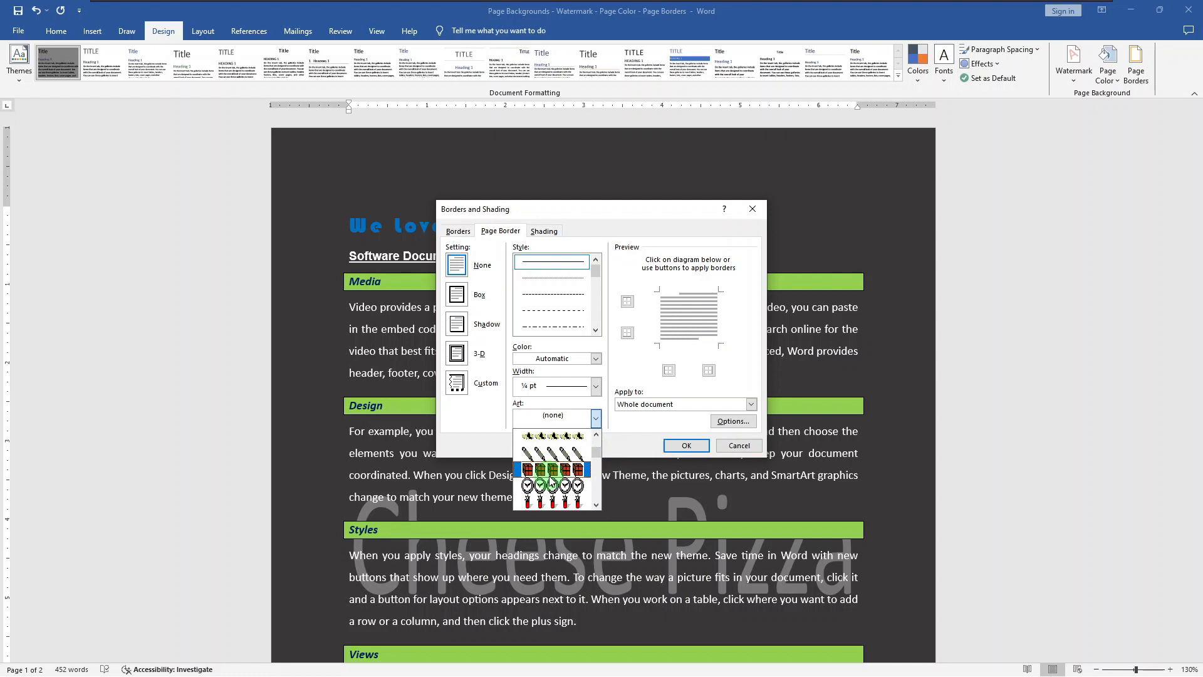
{"action": "left_click", "coordinate": [550, 471]}
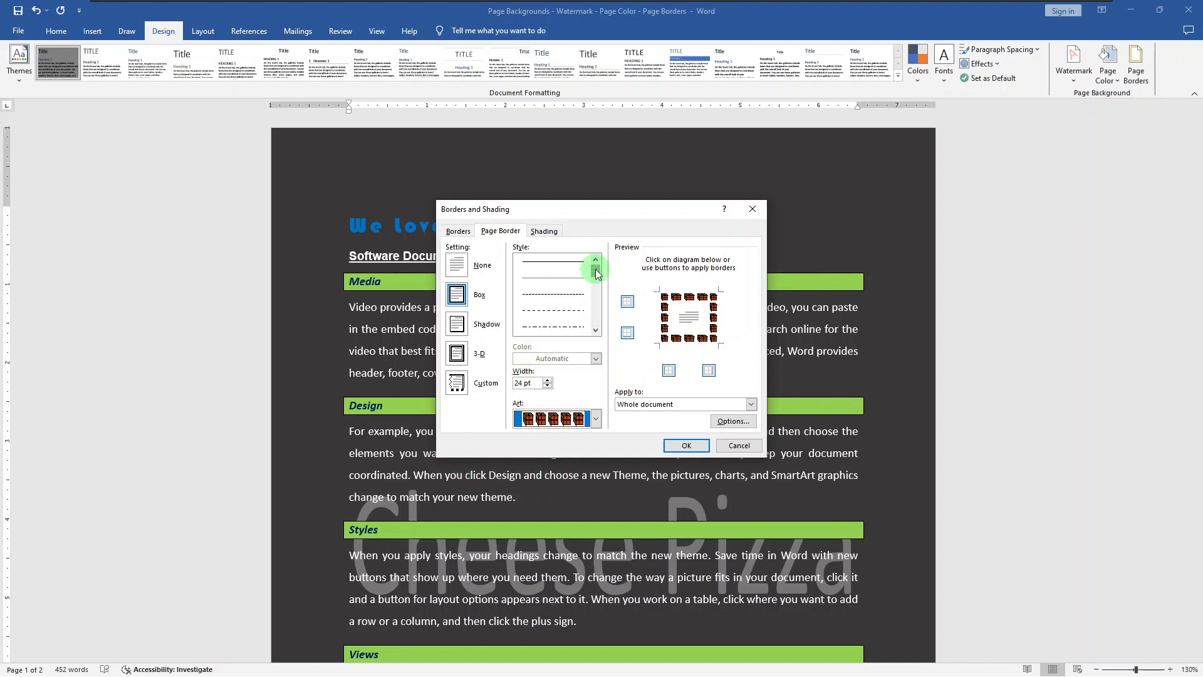
- Replace the art border with a 3 pt thick multi-line style and color it red
{"action": "left_click_drag", "start_coordinate": [593, 266], "coordinate": [595, 283]}
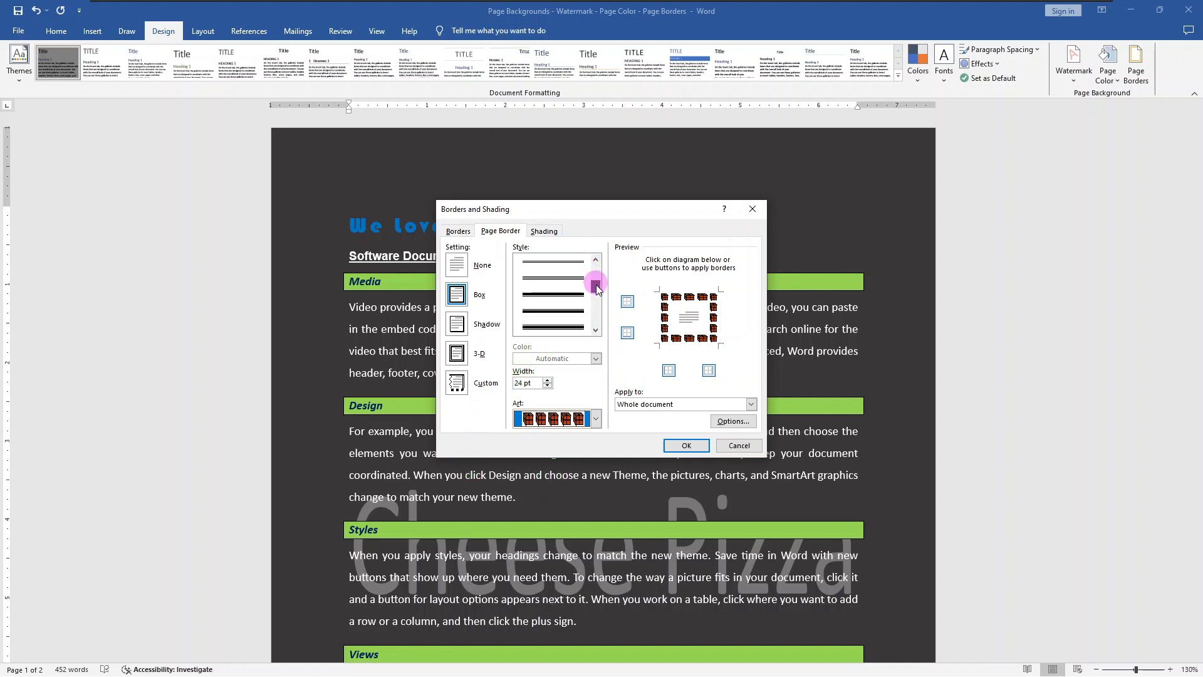
{"action": "left_click", "coordinate": [575, 293]}
{"action": "scroll", "coordinate": [581, 298], "scroll_direction": "down", "scroll_amount": 1}
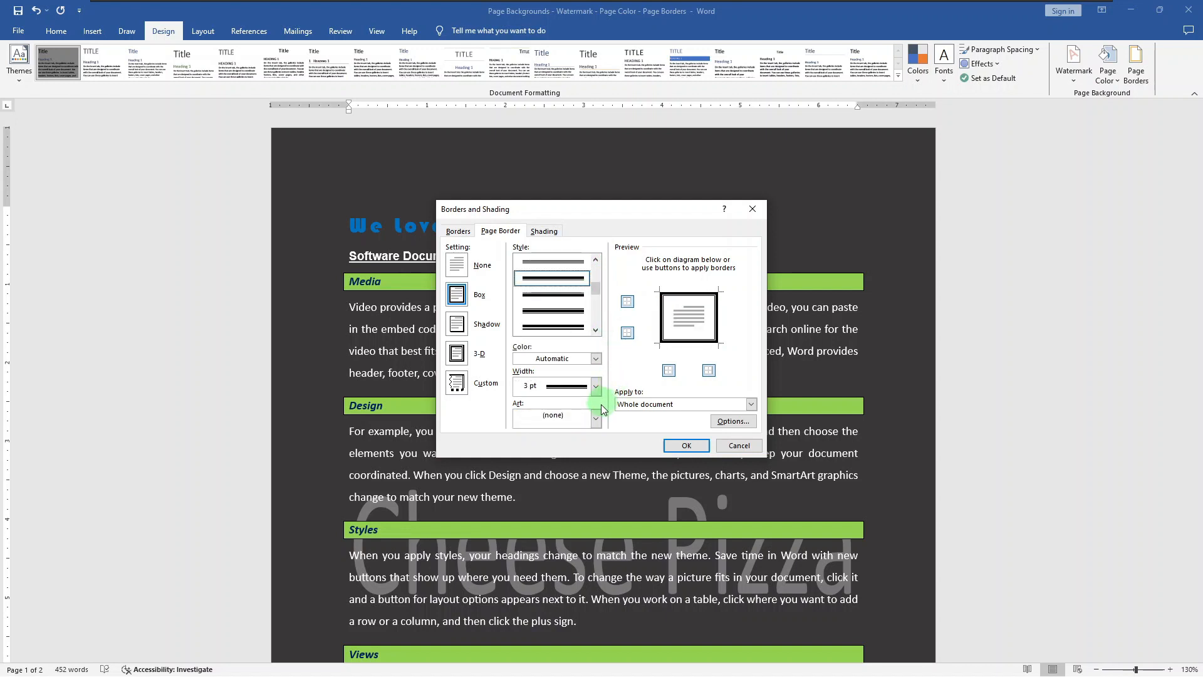
{"action": "left_click", "coordinate": [596, 358]}
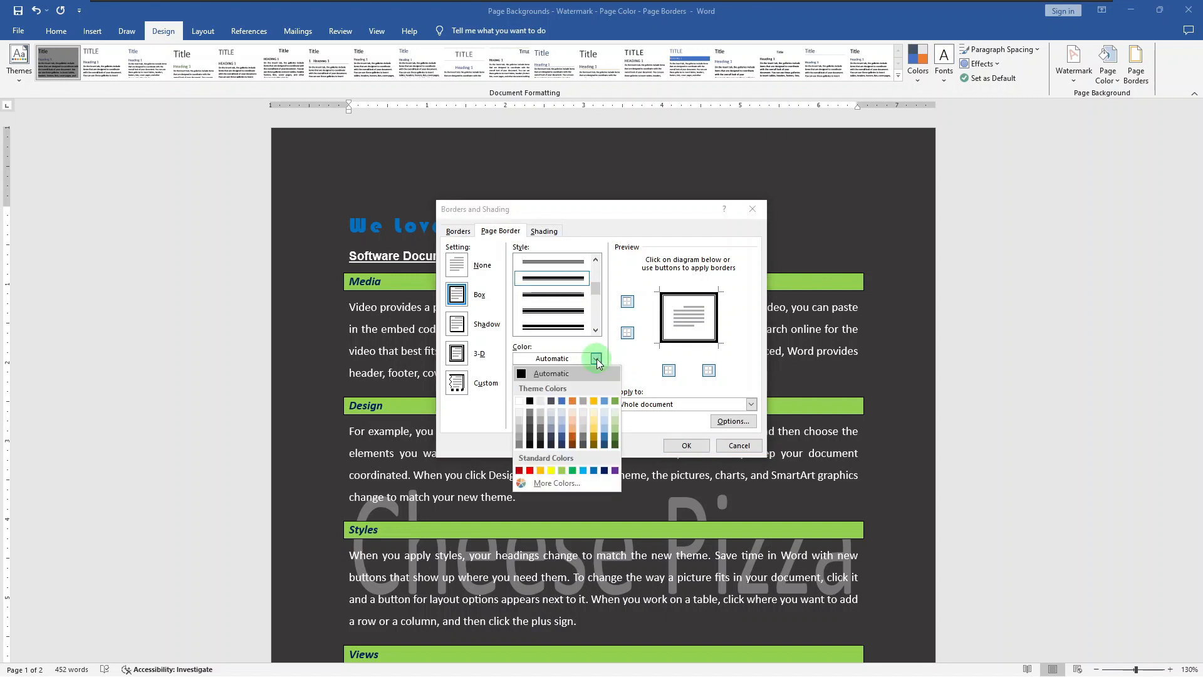
{"action": "left_click", "coordinate": [529, 472]}
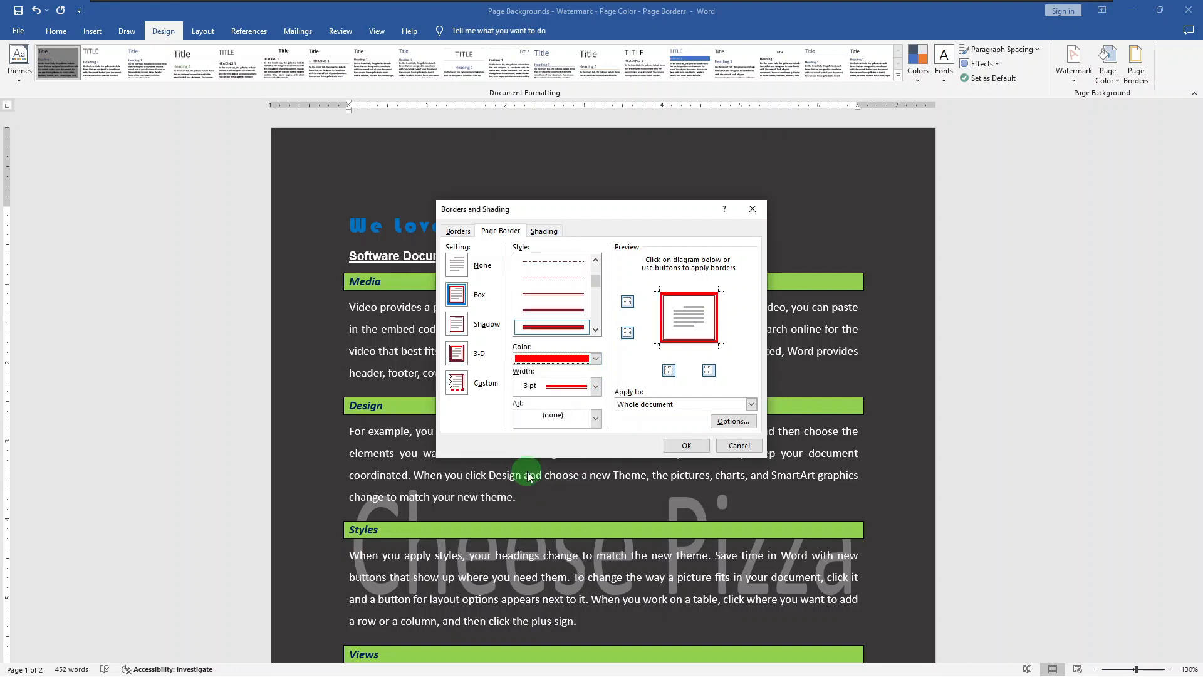
- Remove the top and bottom edges of the page border and apply the side borders to the whole document
{"action": "left_click", "coordinate": [619, 358]}
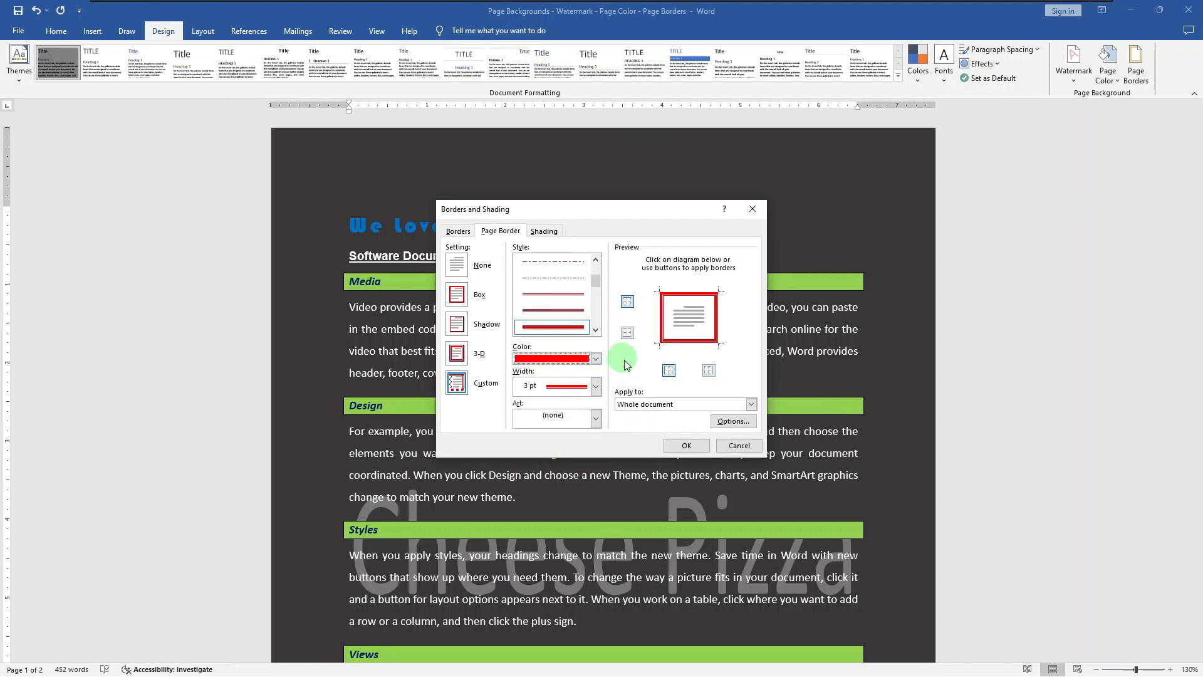
{"action": "left_click", "coordinate": [689, 344]}
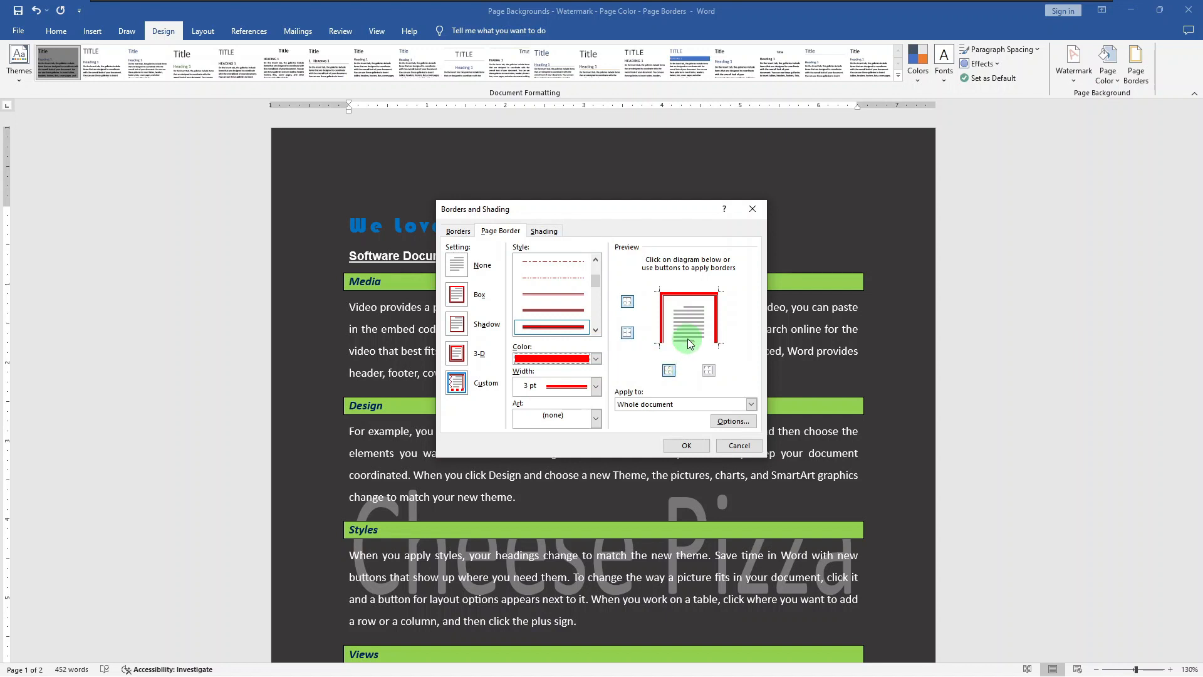
{"action": "left_click", "coordinate": [691, 294]}
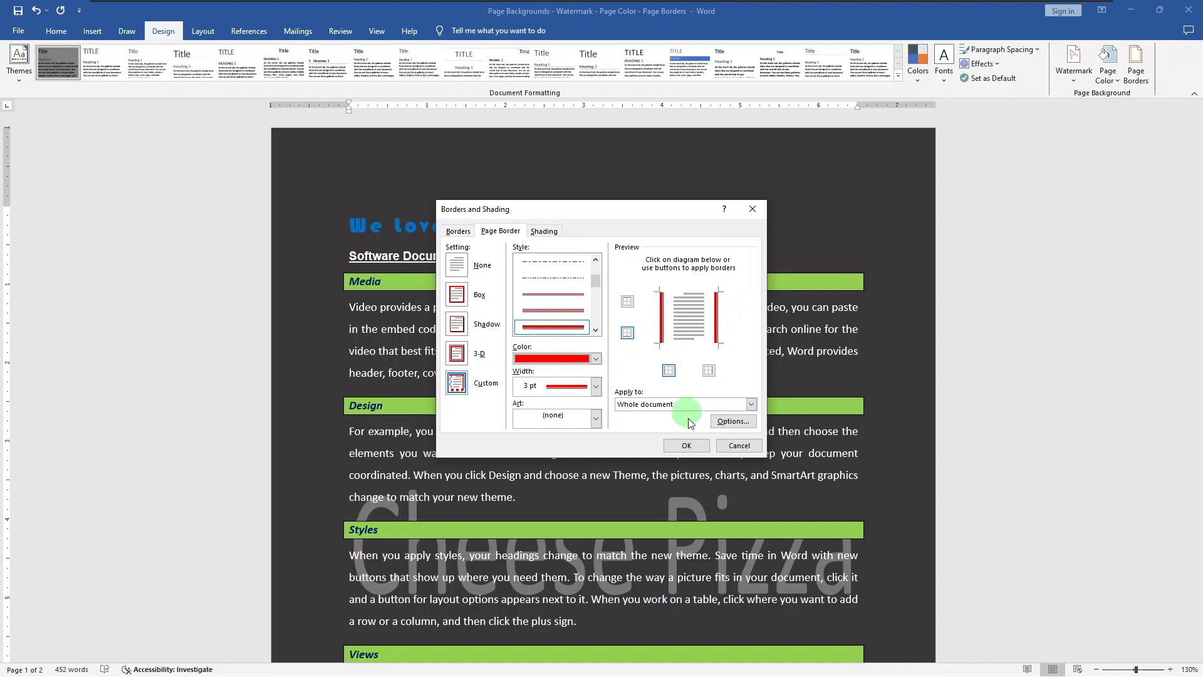
{"action": "left_click", "coordinate": [690, 443]}
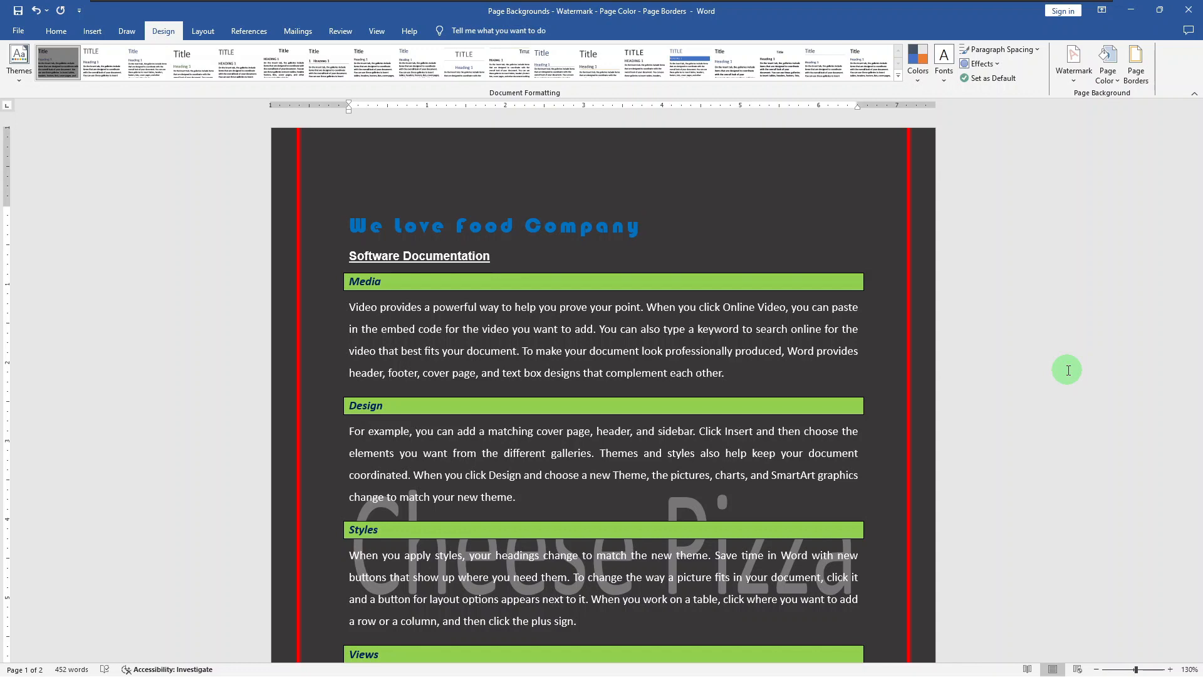
- Enable printing of background colors and images in the display options and view the document's print preview
{"action": "key", "text": "ctrl+p"}
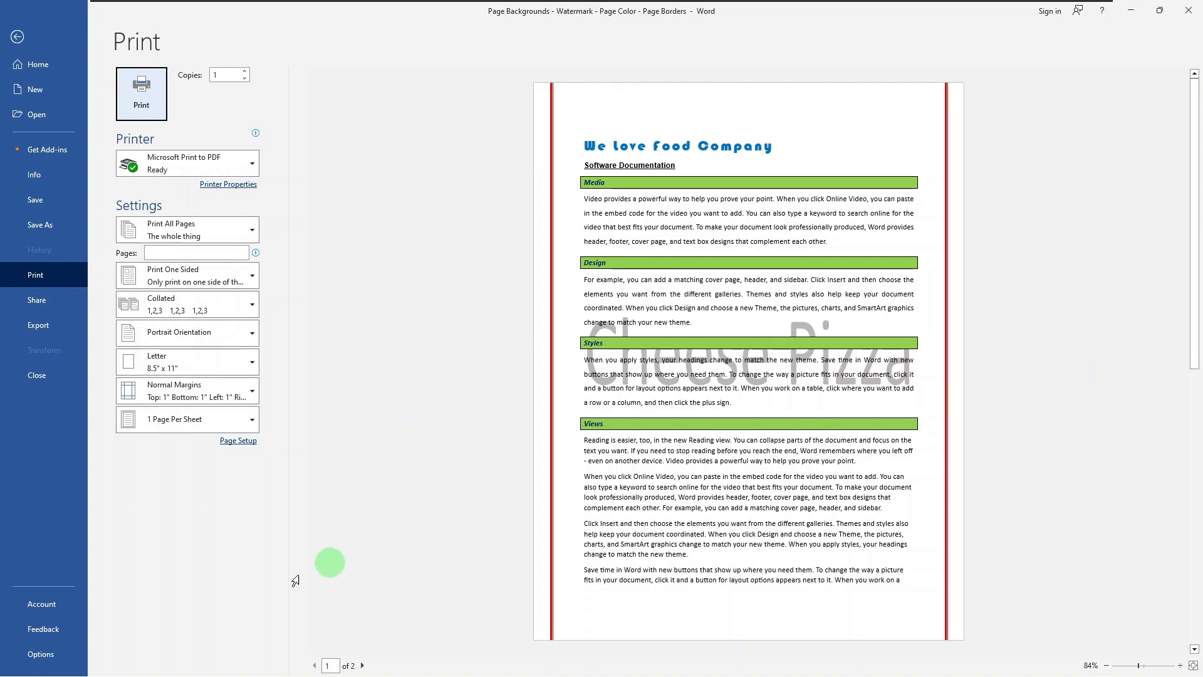
{"action": "left_click", "coordinate": [41, 654]}
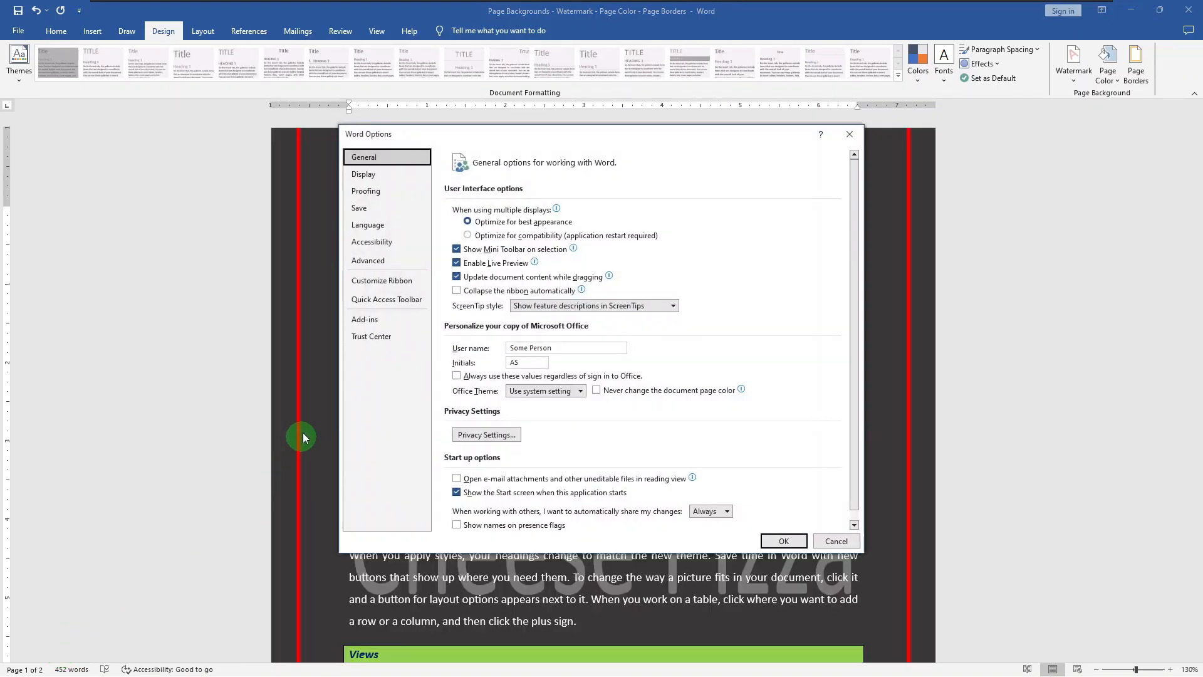
{"action": "left_click", "coordinate": [403, 174]}
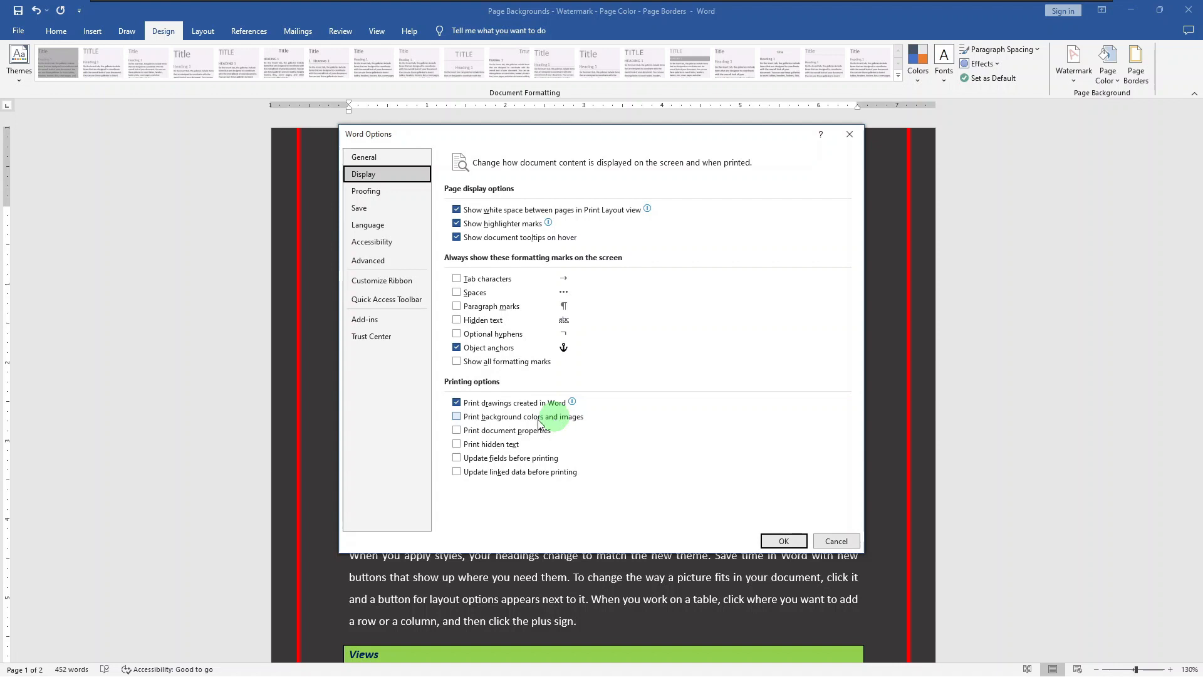
{"action": "left_click", "coordinate": [457, 416]}
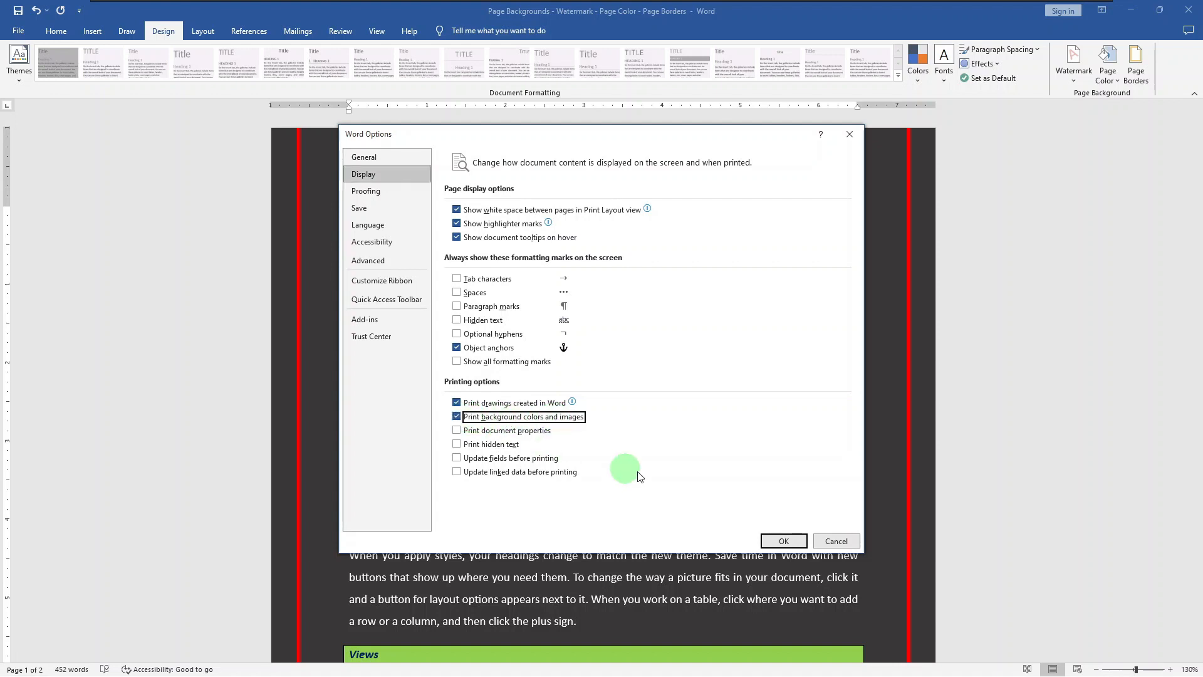
{"action": "left_click", "coordinate": [782, 540]}
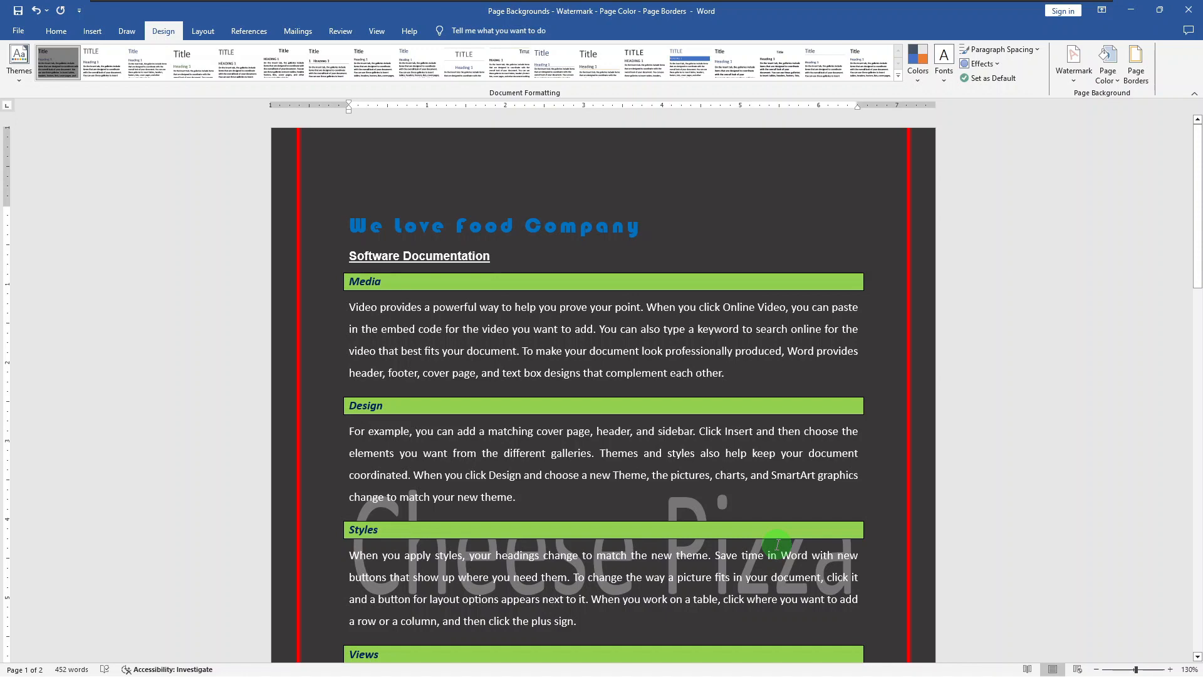
{"action": "key", "text": "ctrl+p"}
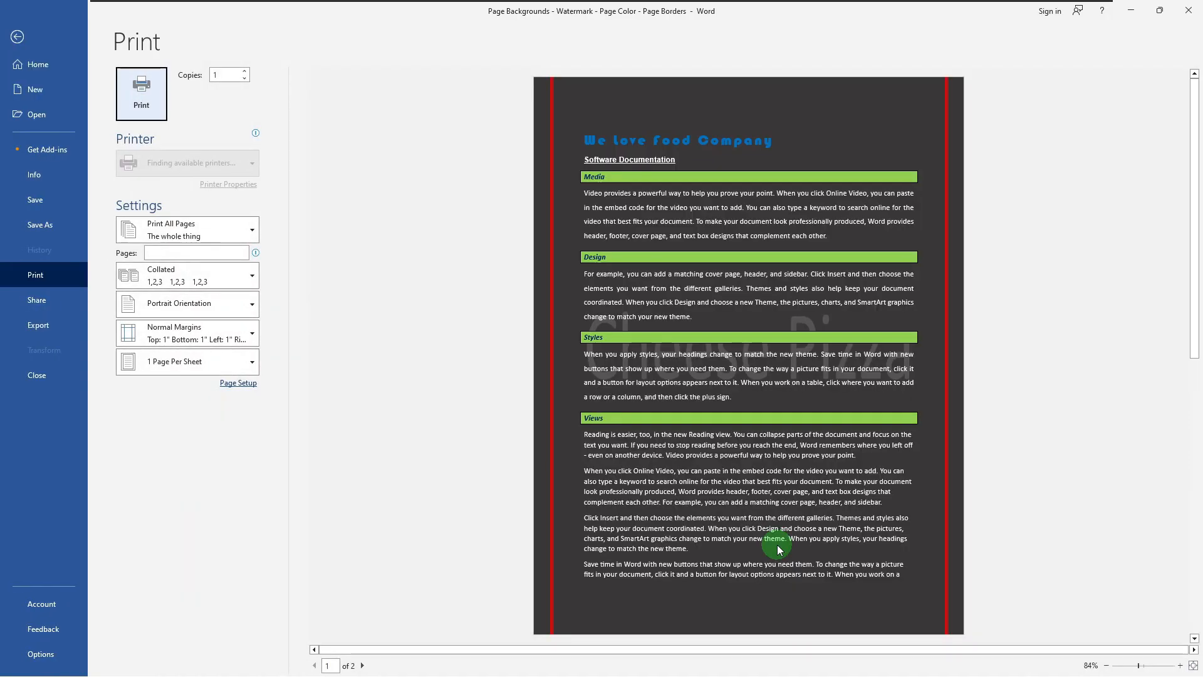